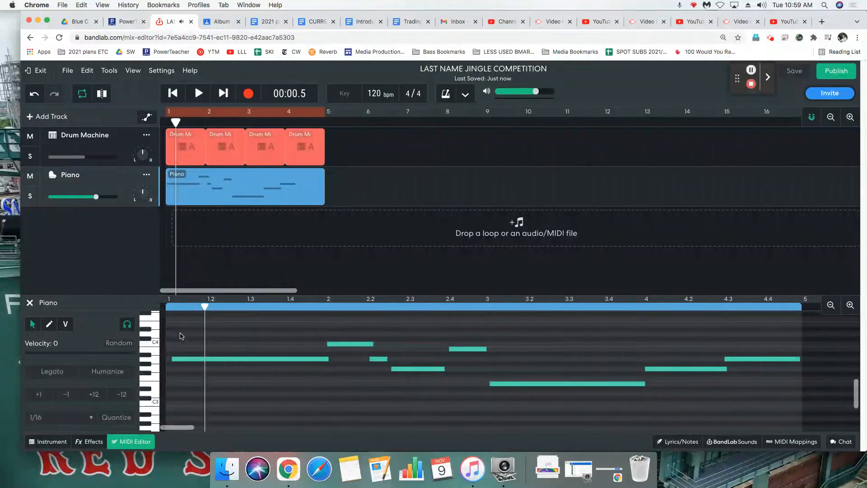
Try moving the first piano note back to the start of bar 1 and undo the move
{"action": "left_click", "coordinate": [49, 442]}
{"action": "left_click", "coordinate": [127, 442]}
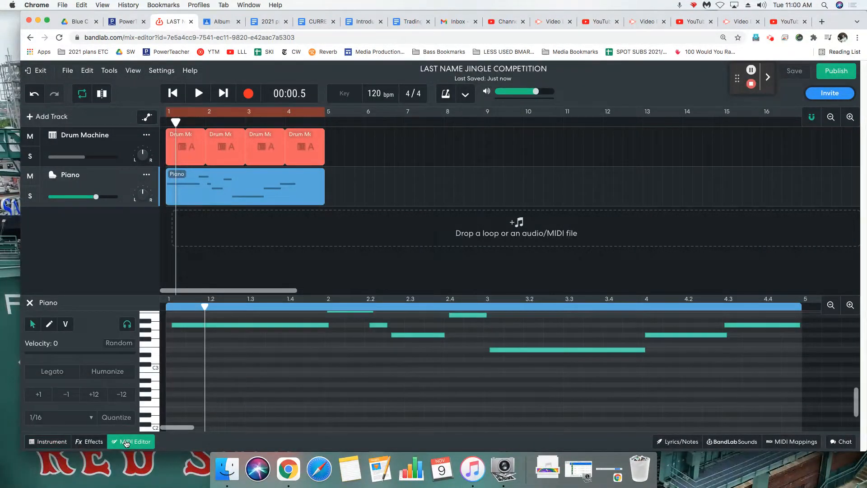
{"action": "left_click_drag", "start_coordinate": [256, 327], "coordinate": [258, 331]}
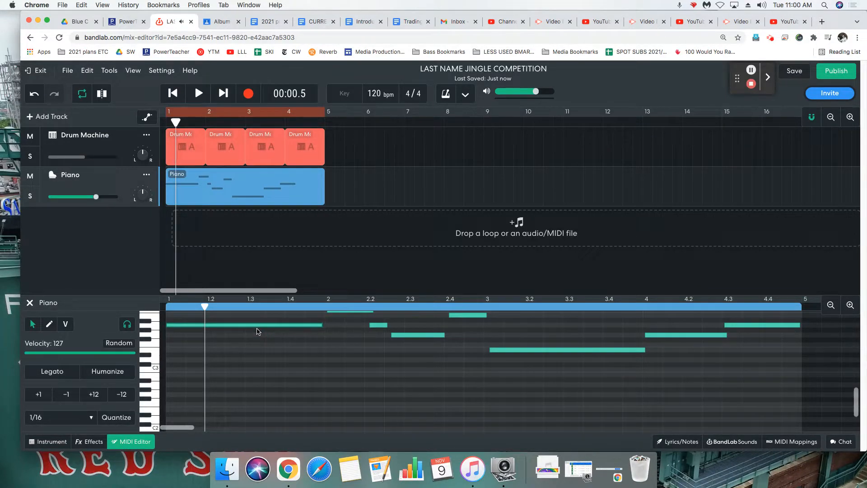
{"action": "key", "text": "super+z"}
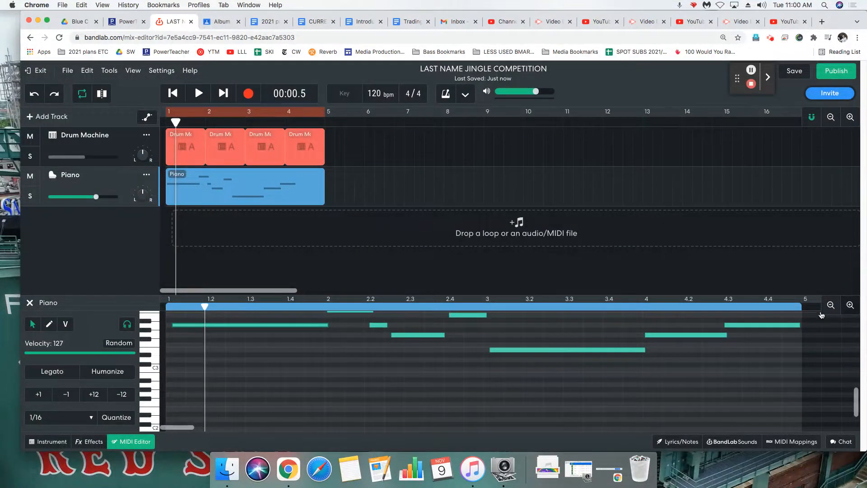
Set the playhead to 00:00.0 and shift the first piano note to begin exactly at the start of bar 1
{"action": "scroll", "coordinate": [309, 338], "scroll_direction": "up", "scroll_amount": 1}
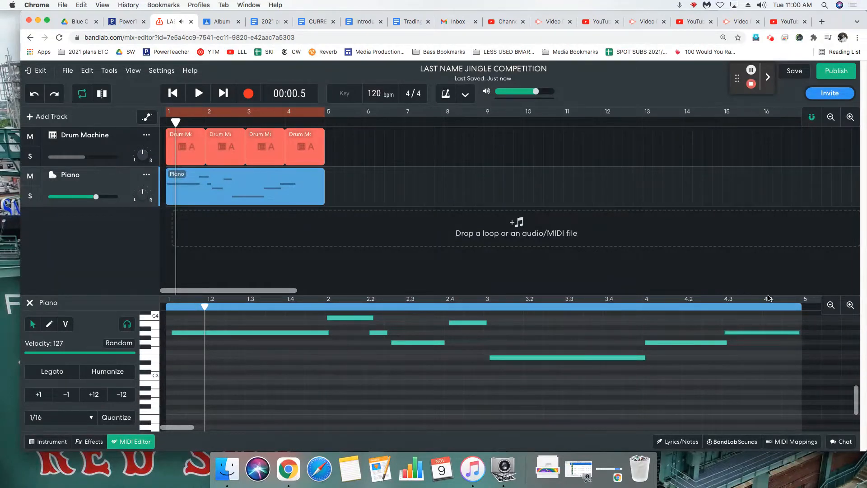
{"action": "left_click_drag", "start_coordinate": [204, 307], "coordinate": [163, 308]}
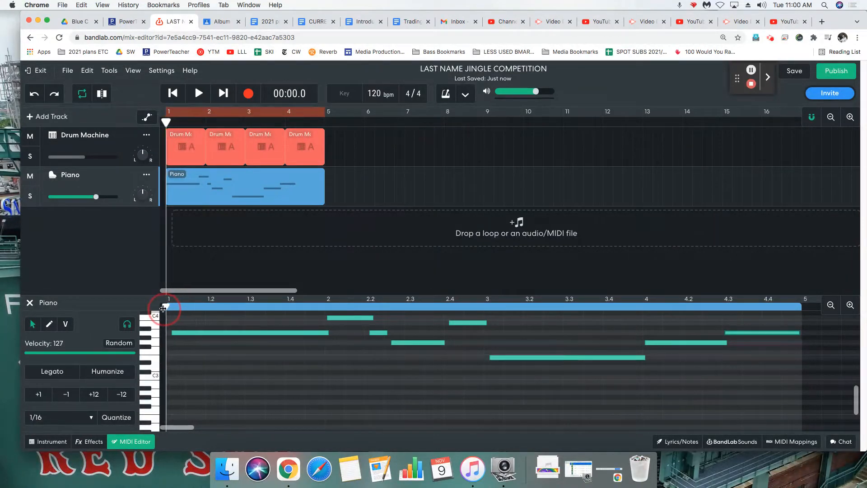
{"action": "left_click", "coordinate": [850, 305]}
{"action": "left_click", "coordinate": [850, 306]}
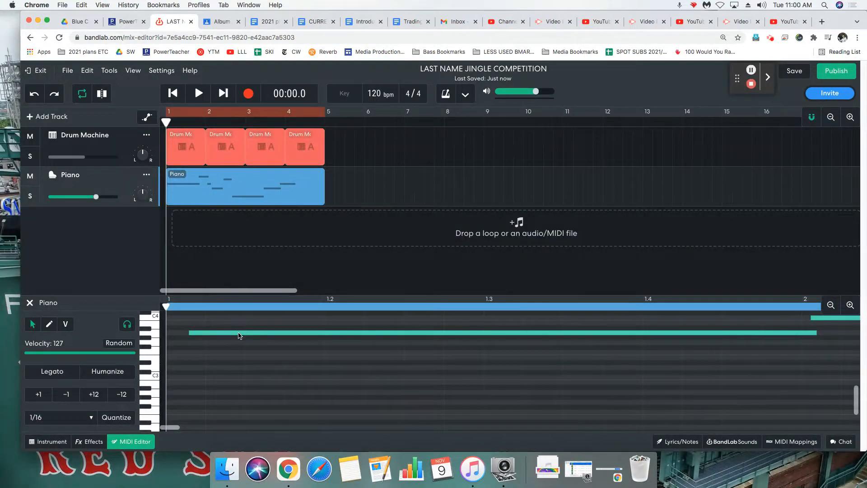
{"action": "left_click_drag", "start_coordinate": [238, 336], "coordinate": [211, 338]}
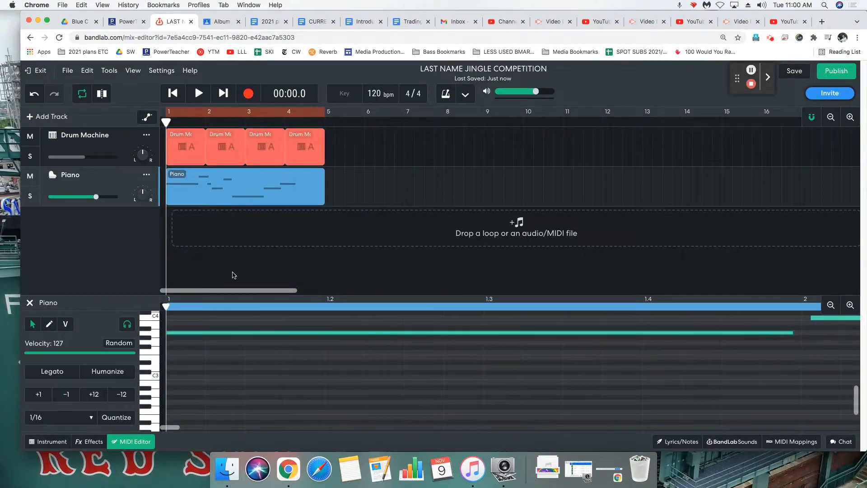
{"action": "left_click_drag", "start_coordinate": [212, 334], "coordinate": [190, 332]}
{"action": "left_click_drag", "start_coordinate": [203, 336], "coordinate": [179, 337]}
Shift the four piano notes in bar 2 and the long note at bar 3 slightly earlier onto their grid lines
{"action": "left_click_drag", "start_coordinate": [171, 426], "coordinate": [172, 429]}
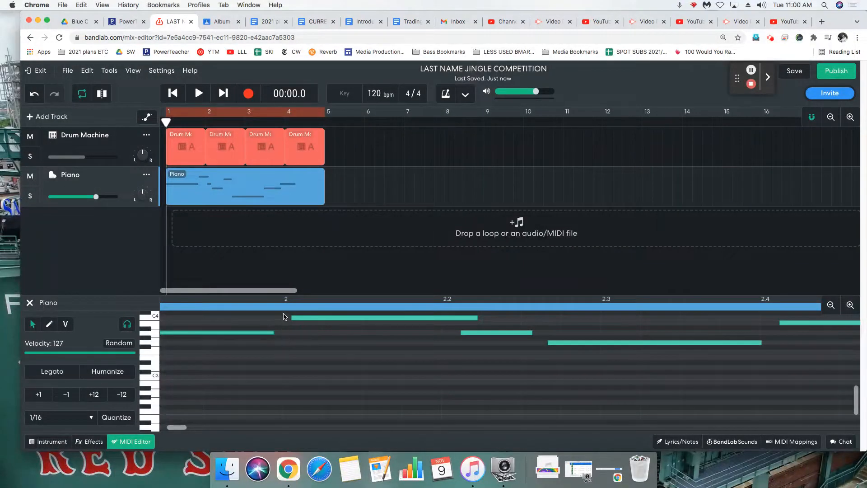
{"action": "left_click_drag", "start_coordinate": [304, 322], "coordinate": [296, 321]}
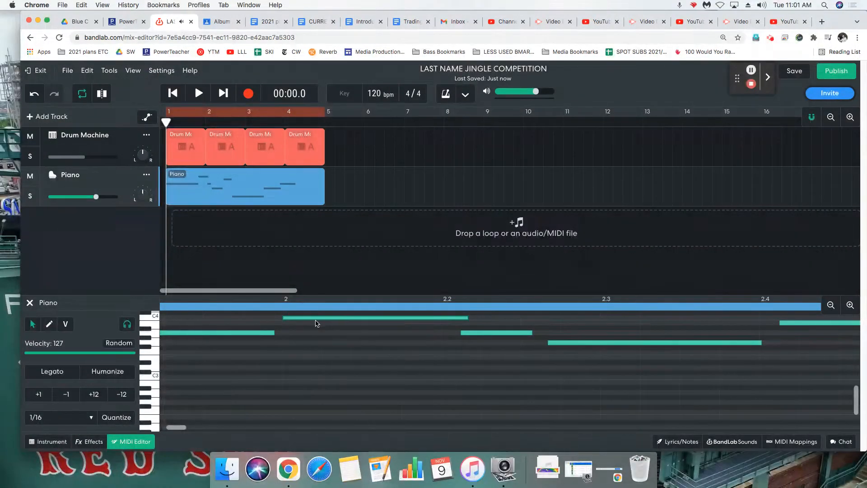
{"action": "left_click_drag", "start_coordinate": [480, 335], "coordinate": [477, 333]}
{"action": "left_click_drag", "start_coordinate": [568, 345], "coordinate": [552, 345]}
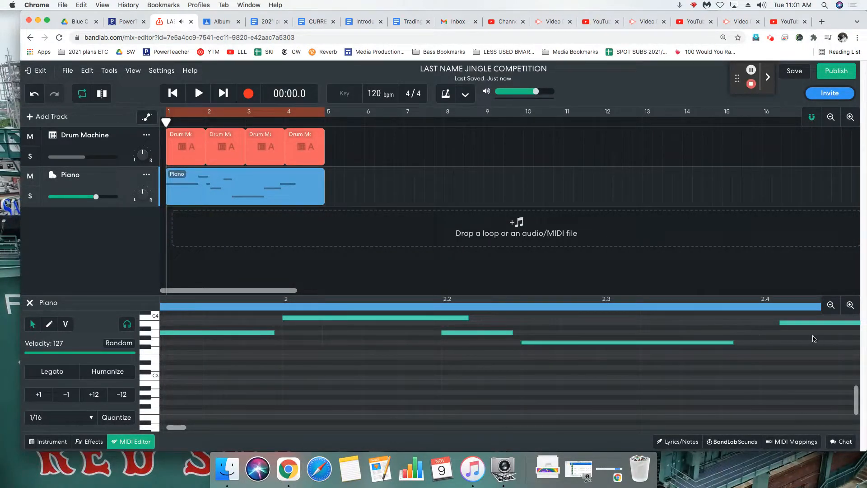
{"action": "left_click_drag", "start_coordinate": [794, 326], "coordinate": [774, 325]}
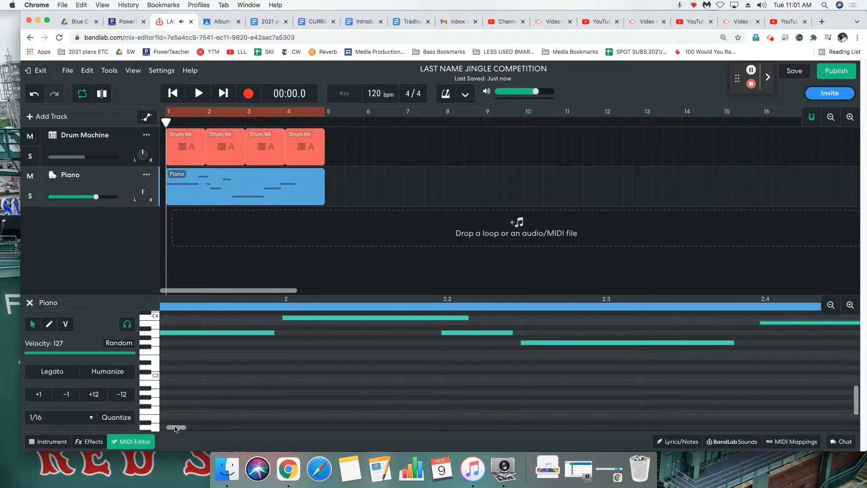
{"action": "left_click_drag", "start_coordinate": [170, 429], "coordinate": [176, 429]}
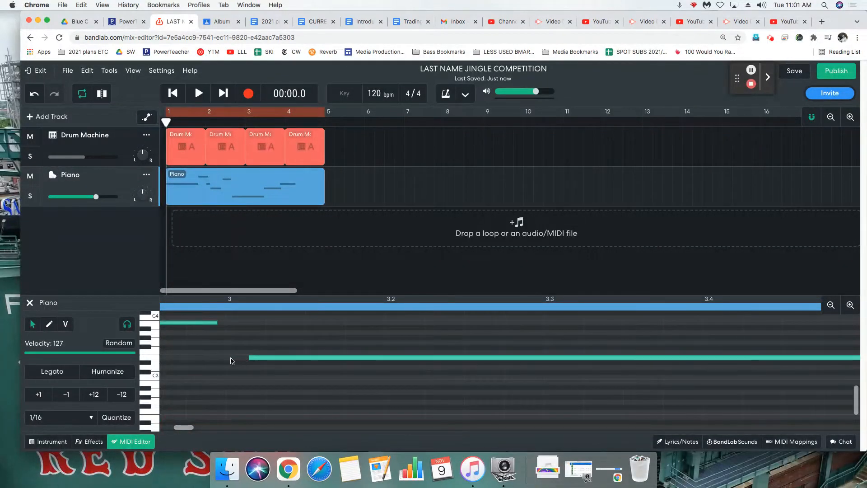
{"action": "left_click_drag", "start_coordinate": [253, 359], "coordinate": [243, 362]}
Move the first piano note of bar 4 onto the bar line and down one semitone
{"action": "left_click_drag", "start_coordinate": [188, 424], "coordinate": [195, 426]}
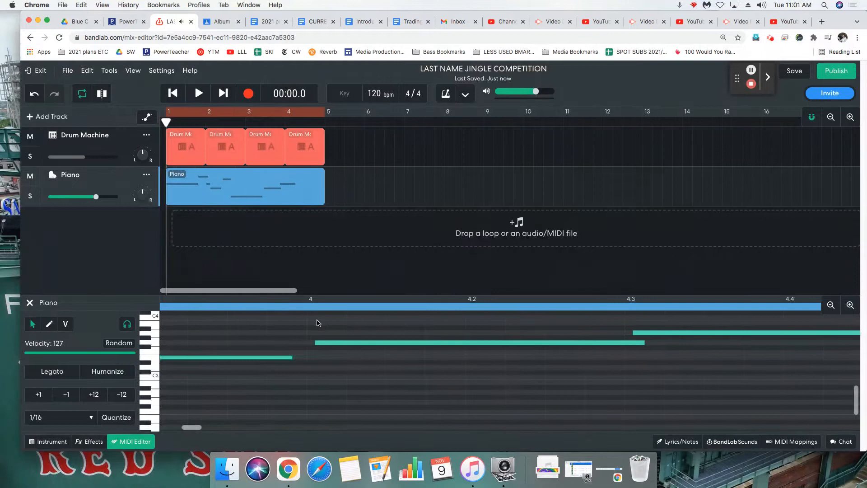
{"action": "left_click", "coordinate": [304, 306]}
{"action": "key", "text": "space"}
{"action": "key", "text": "space"}
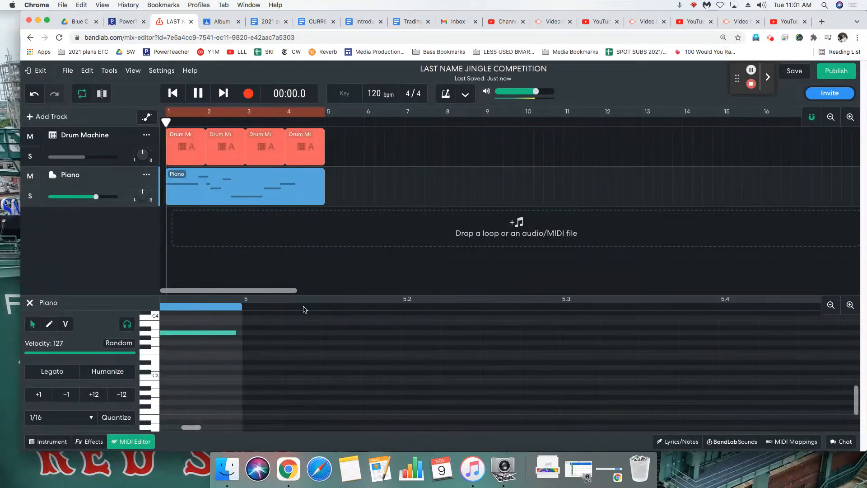
{"action": "left_click", "coordinate": [176, 427]}
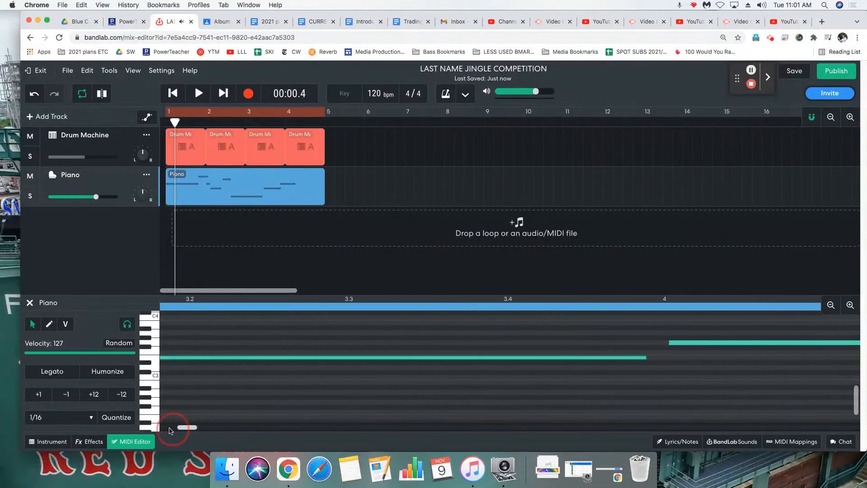
{"action": "left_click", "coordinate": [834, 303]}
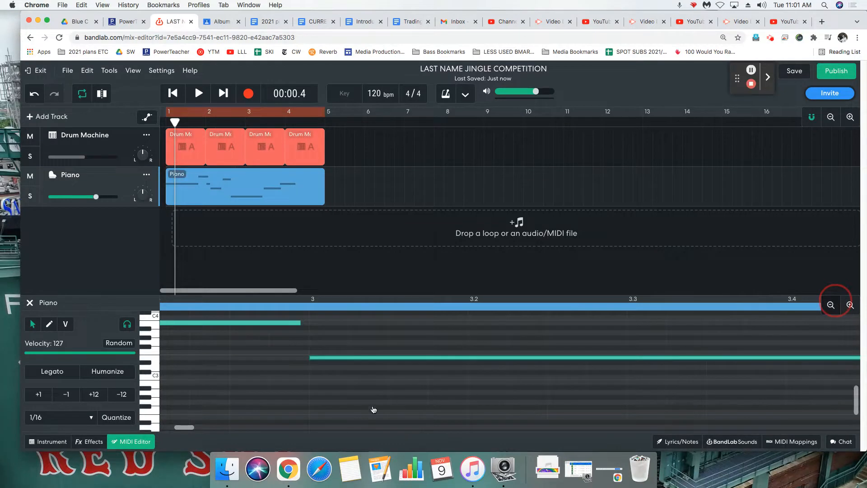
{"action": "left_click", "coordinate": [238, 421]}
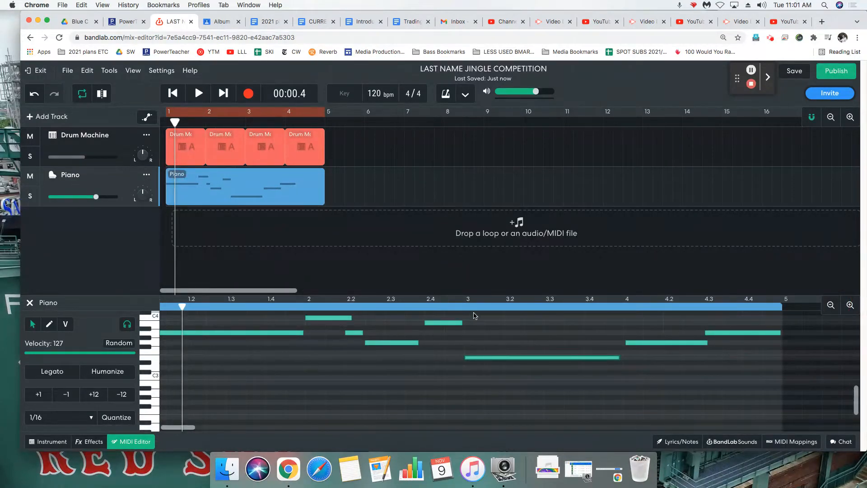
{"action": "left_click", "coordinate": [616, 308]}
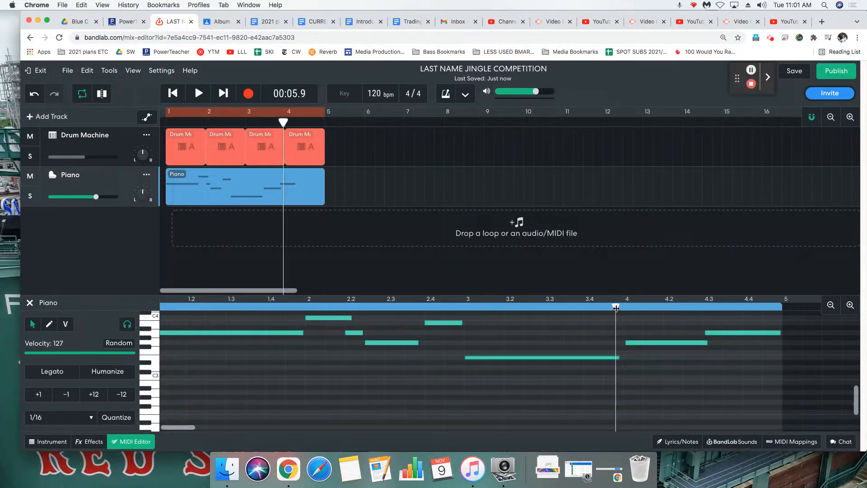
{"action": "left_click", "coordinate": [648, 343]}
{"action": "left_click", "coordinate": [648, 346]}
{"action": "left_click_drag", "start_coordinate": [650, 347], "coordinate": [651, 351]}
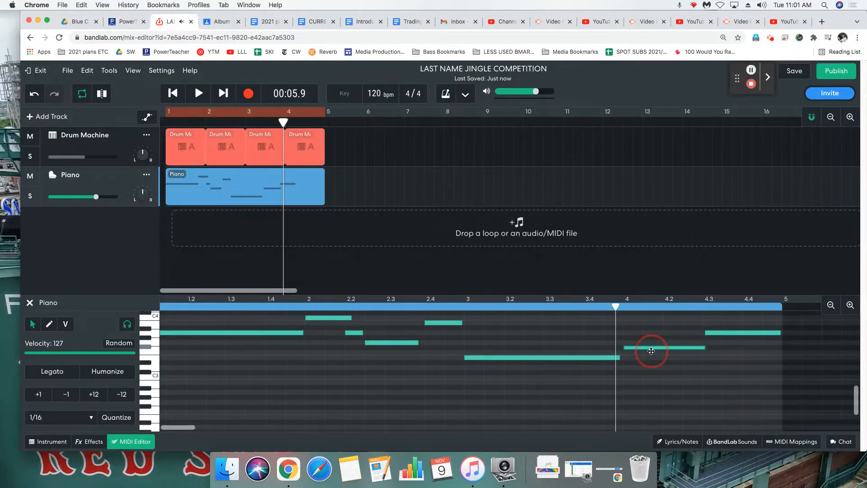
Turn off looping and play the end of the melody from about beat 3.4 to hear the lowered bar 4 note
{"action": "key", "text": "space"}
{"action": "key", "text": "space"}
{"action": "left_click_drag", "start_coordinate": [181, 427], "coordinate": [125, 431]}
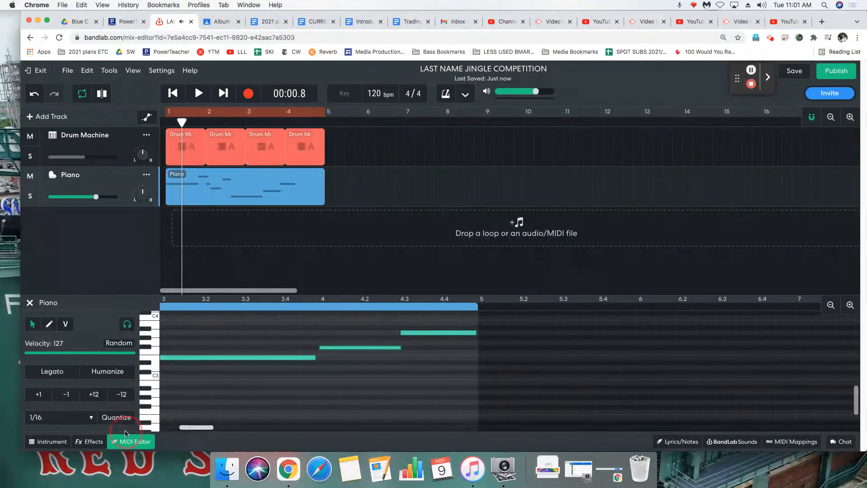
{"action": "key", "text": "space"}
{"action": "key", "text": "space"}
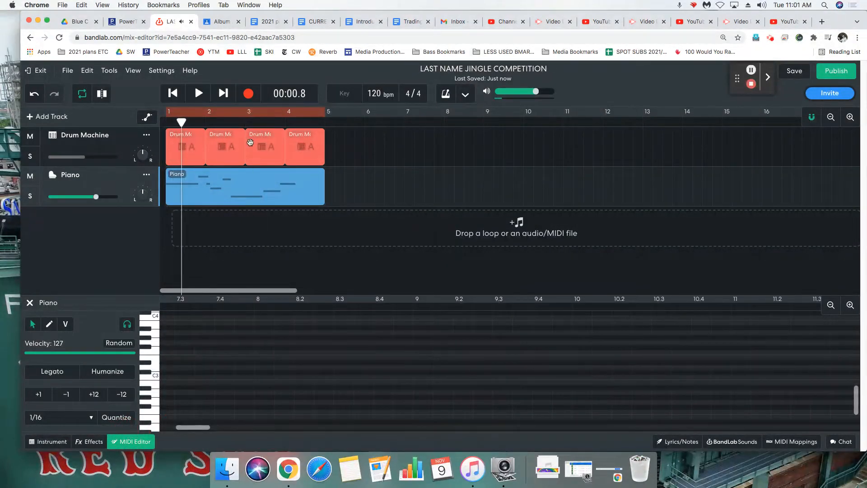
{"action": "left_click", "coordinate": [268, 124]}
{"action": "left_click", "coordinate": [268, 113]}
{"action": "key", "text": "space"}
{"action": "key", "text": "space"}
{"action": "left_click_drag", "start_coordinate": [194, 428], "coordinate": [131, 427]}
{"action": "key", "text": "space"}
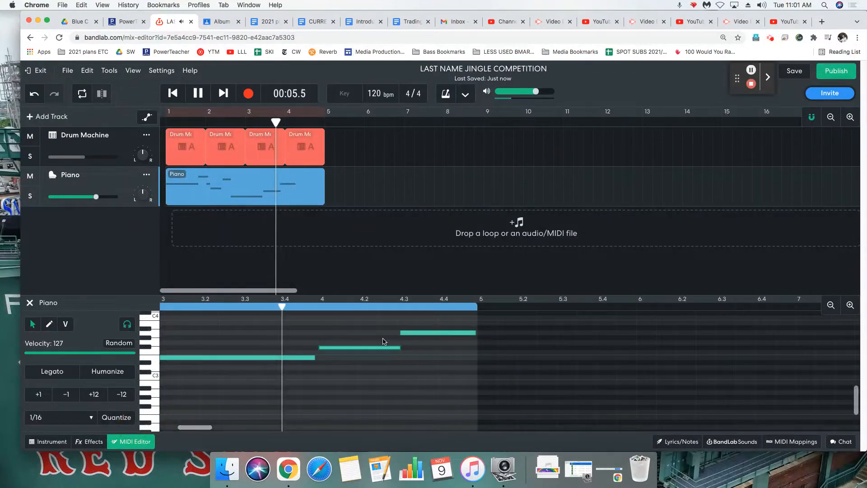
{"action": "key", "text": "space"}
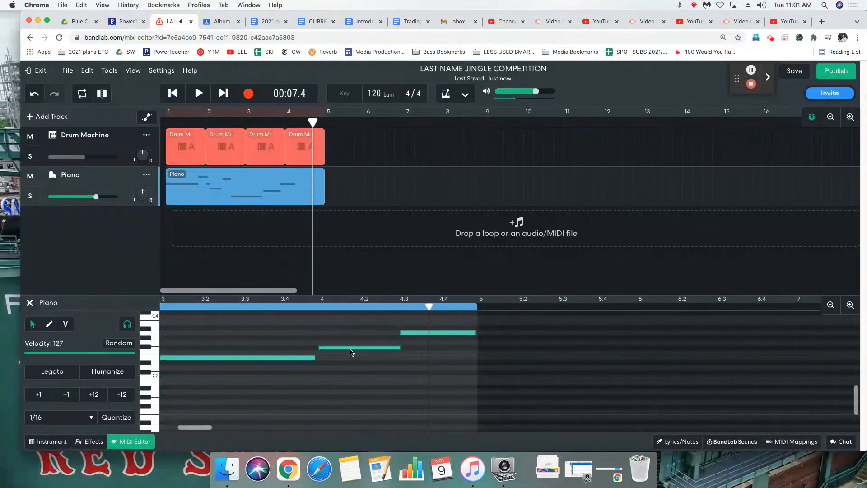
Try dropping the first note of bar 4 nine semitones below its current pitch and play that passage
{"action": "left_click_drag", "start_coordinate": [347, 350], "coordinate": [351, 393]}
{"action": "left_click", "coordinate": [279, 307]}
{"action": "key", "text": "space"}
{"action": "key", "text": "space"}
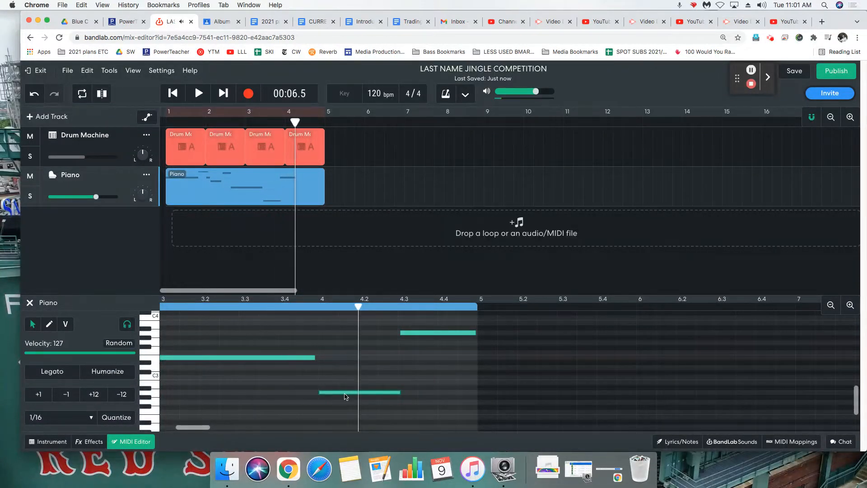
Raise the first note of bar 4 to G3, play the passage, and align the last note with beat 4.3
{"action": "left_click_drag", "start_coordinate": [345, 394], "coordinate": [345, 346]}
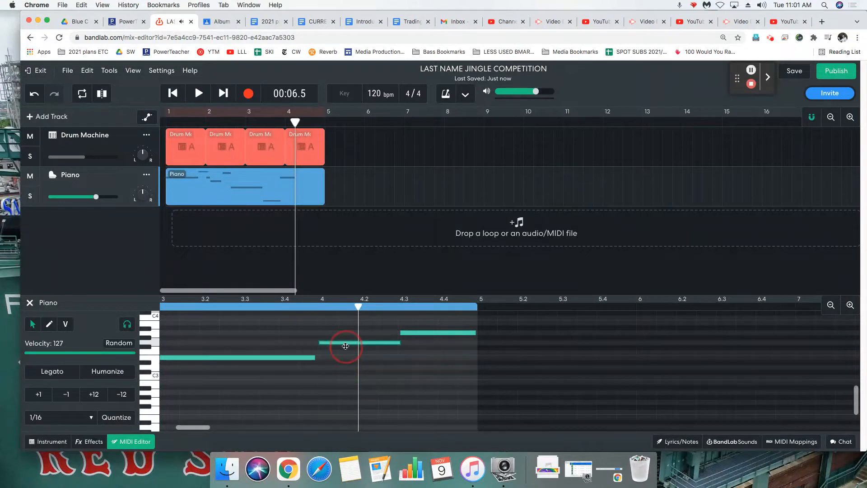
{"action": "left_click", "coordinate": [288, 308]}
{"action": "key", "text": "space"}
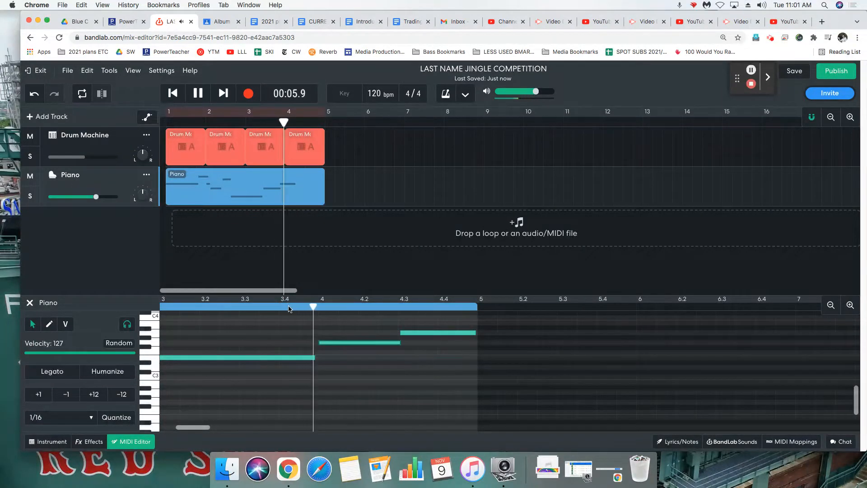
{"action": "key", "text": "space"}
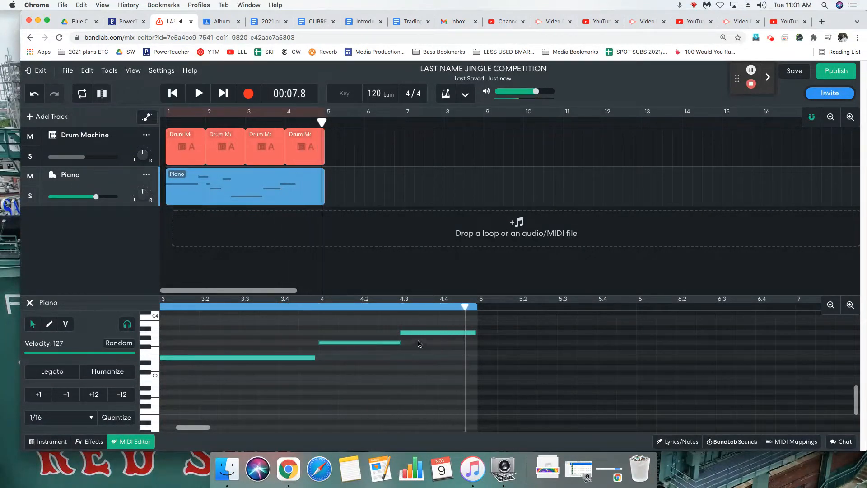
{"action": "left_click", "coordinate": [408, 335]}
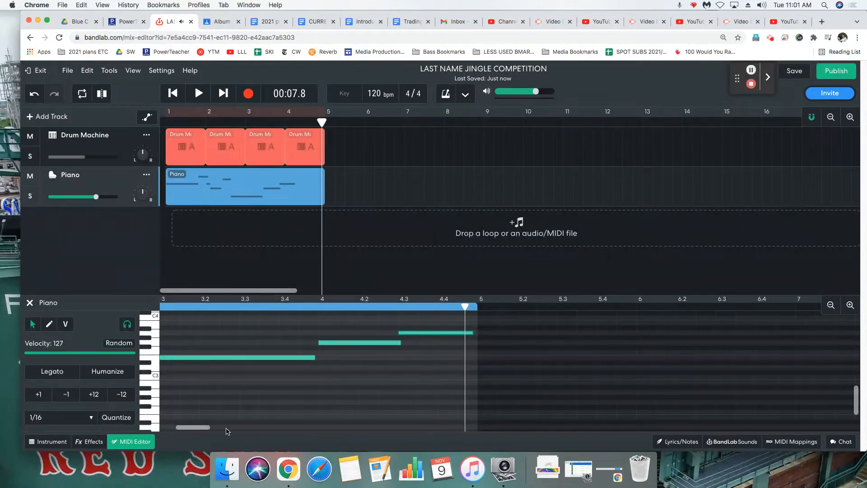
Try trimming the start of the C4 note in bar 2 so it enters late, and play that passage
{"action": "left_click_drag", "start_coordinate": [202, 430], "coordinate": [187, 429]}
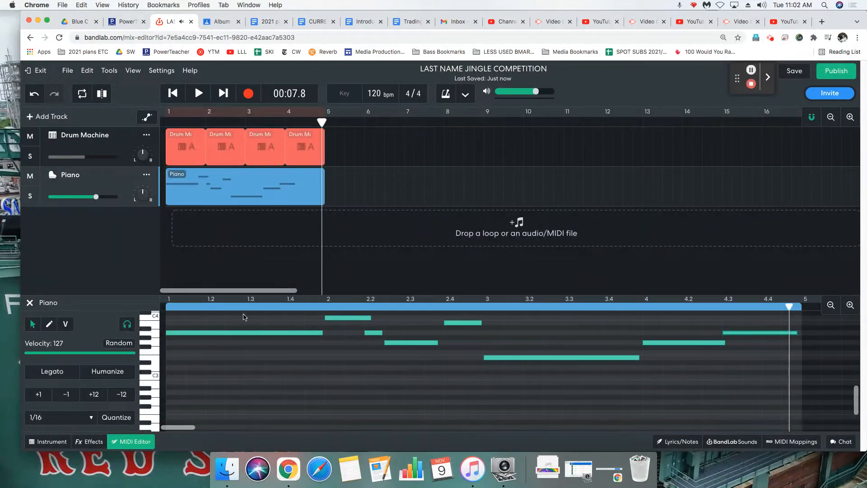
{"action": "left_click", "coordinate": [180, 307]}
{"action": "left_click", "coordinate": [157, 310]}
{"action": "left_click_drag", "start_coordinate": [157, 310], "coordinate": [339, 319]}
{"action": "left_click", "coordinate": [335, 319]}
{"action": "key", "text": "space"}
{"action": "left_click", "coordinate": [255, 309]}
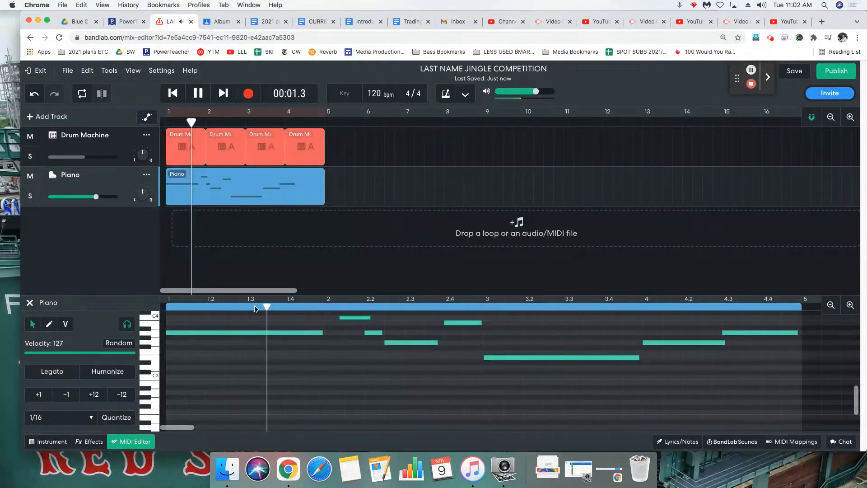
{"action": "key", "text": "space"}
{"action": "key", "text": "space"}
{"action": "left_click", "coordinate": [172, 94]}
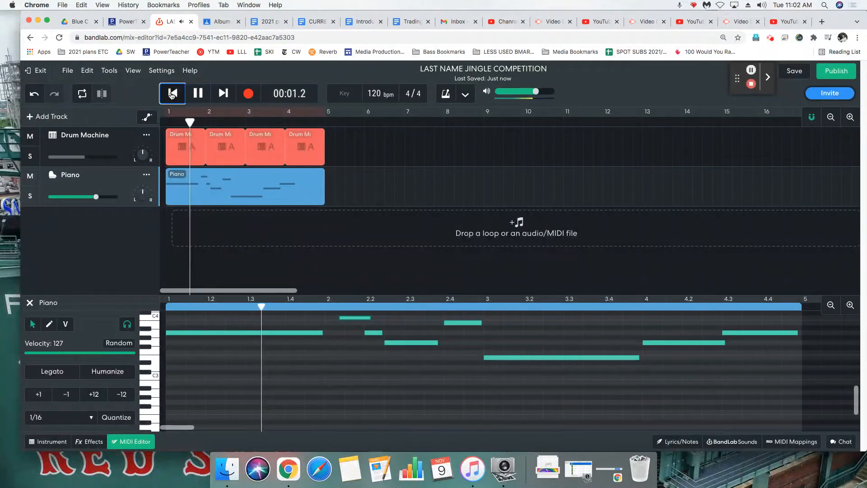
{"action": "key", "text": "space"}
Extend the C4 note's start back to the beginning of bar 2 and play the whole melody from the start
{"action": "left_click_drag", "start_coordinate": [339, 318], "coordinate": [325, 318]}
{"action": "left_click", "coordinate": [172, 93]}
{"action": "left_click", "coordinate": [205, 98]}
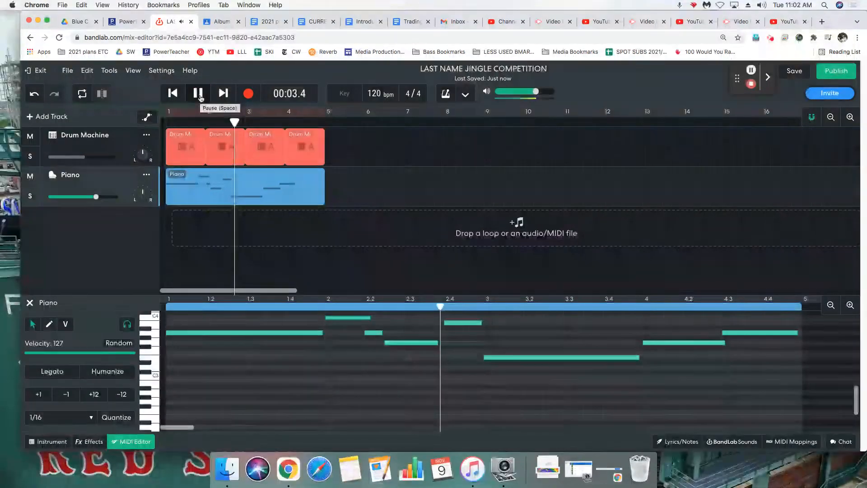
{"action": "left_click_drag", "start_coordinate": [182, 429], "coordinate": [197, 426]}
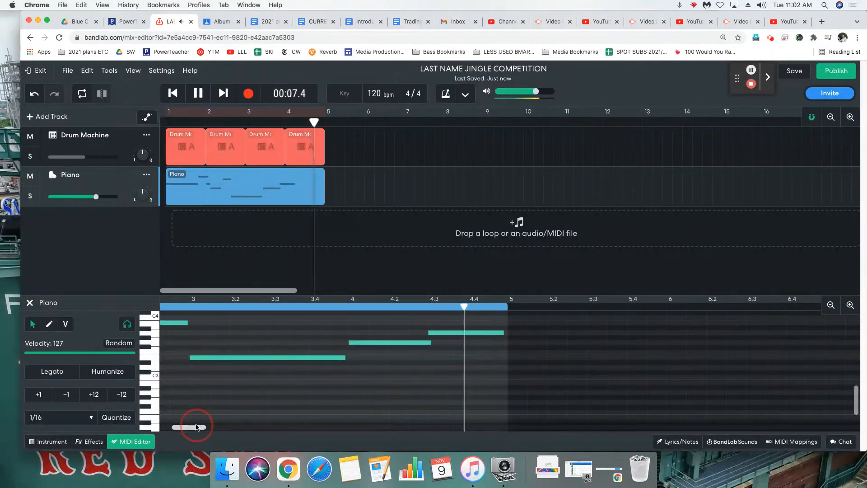
{"action": "key", "text": "space"}
{"action": "left_click", "coordinate": [173, 93]}
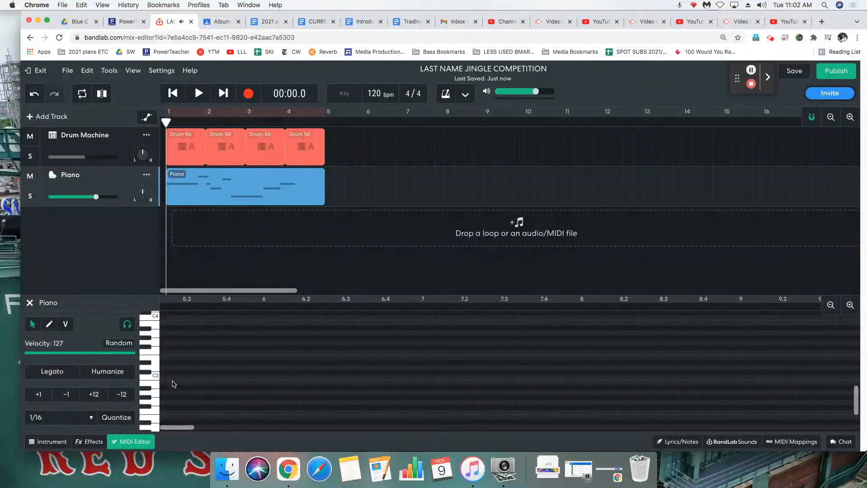
{"action": "left_click_drag", "start_coordinate": [177, 427], "coordinate": [154, 424]}
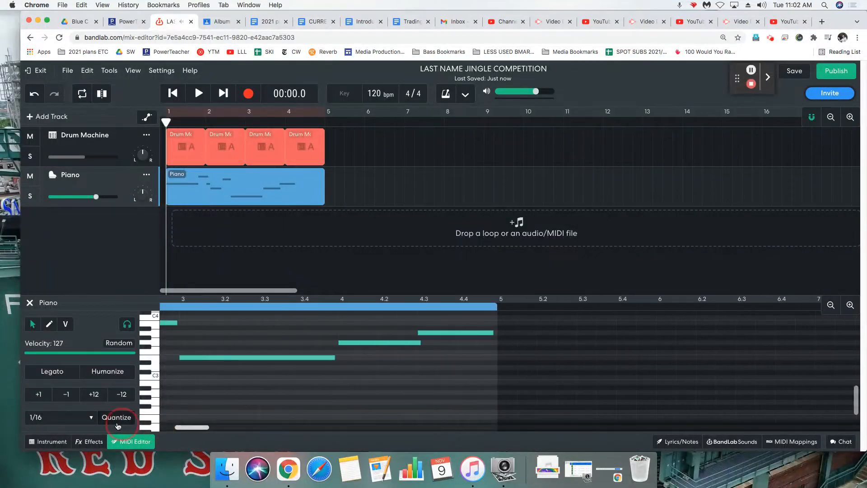
Lower the opening note of bar 1 to G3, play the melody through to check it, and save the project
{"action": "scroll", "coordinate": [181, 427], "scroll_direction": "left", "scroll_amount": 5}
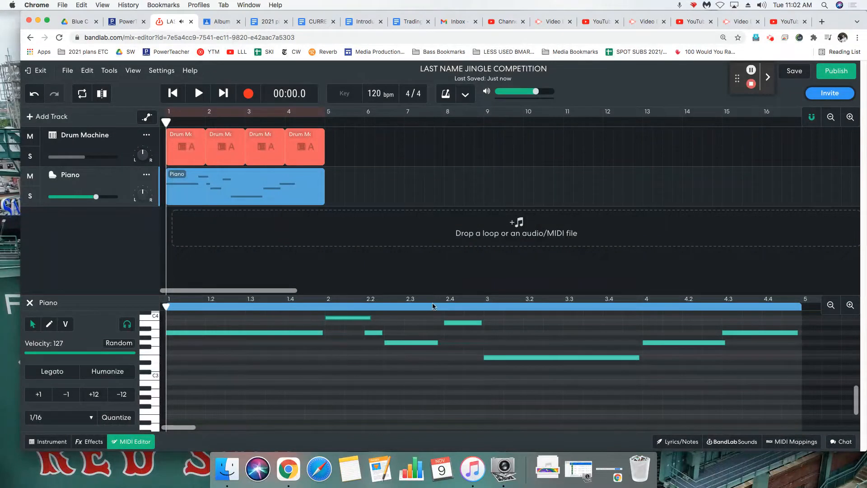
{"action": "left_click_drag", "start_coordinate": [254, 334], "coordinate": [213, 344]}
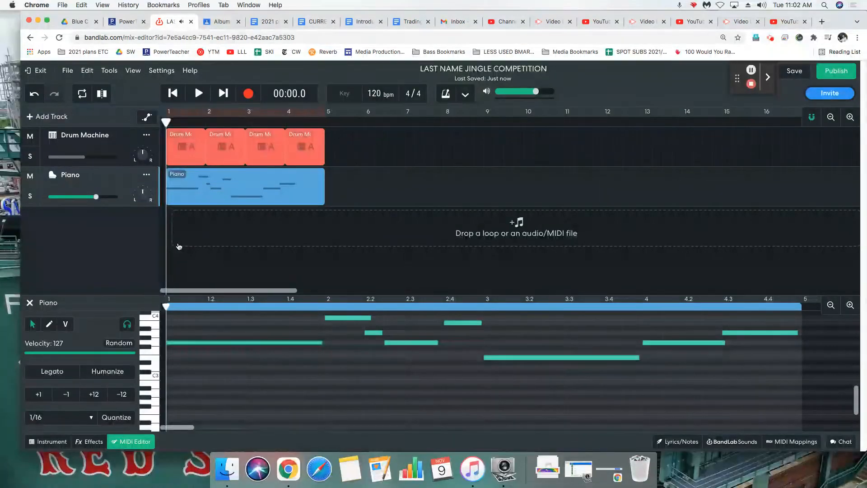
{"action": "left_click", "coordinate": [199, 93]}
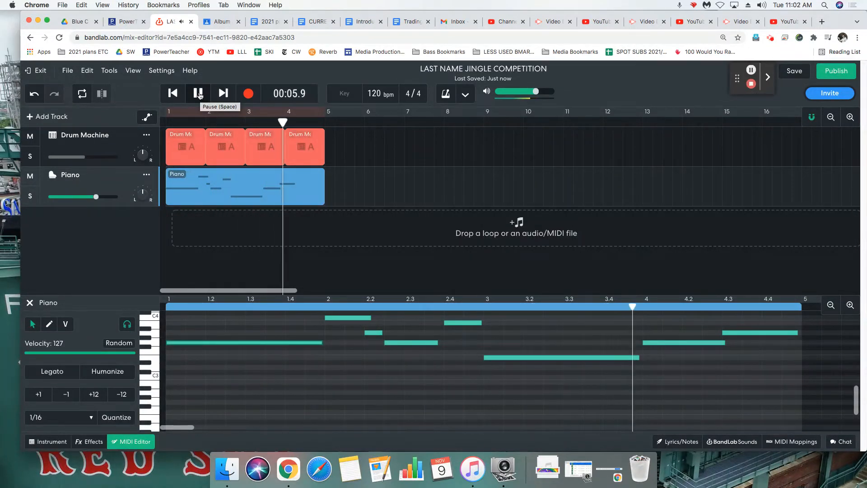
{"action": "left_click", "coordinate": [199, 94]}
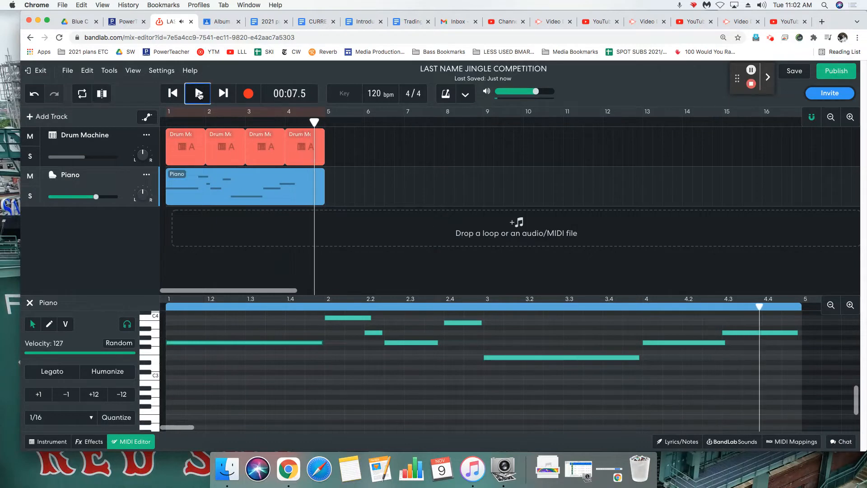
{"action": "left_click", "coordinate": [172, 93]}
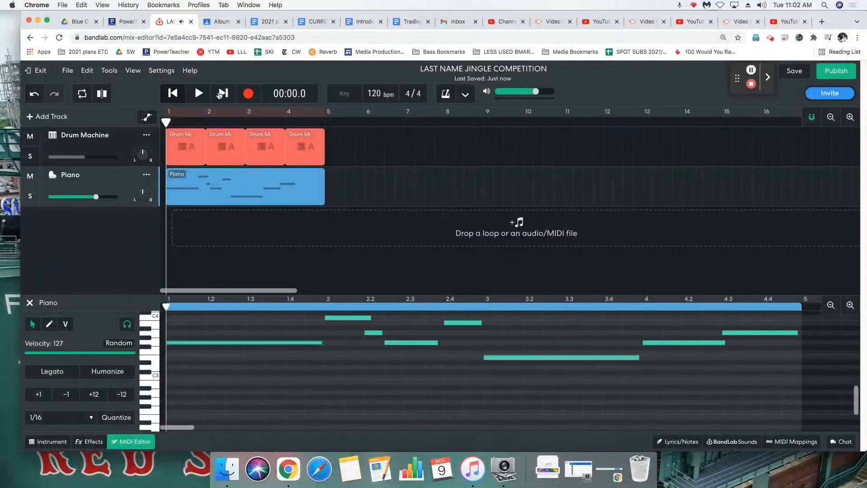
{"action": "left_click", "coordinate": [794, 72]}
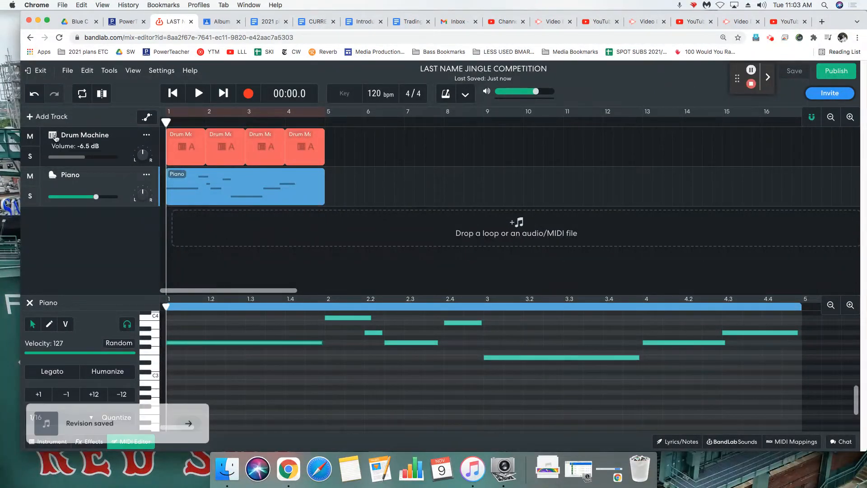
{"action": "left_click", "coordinate": [47, 116]}
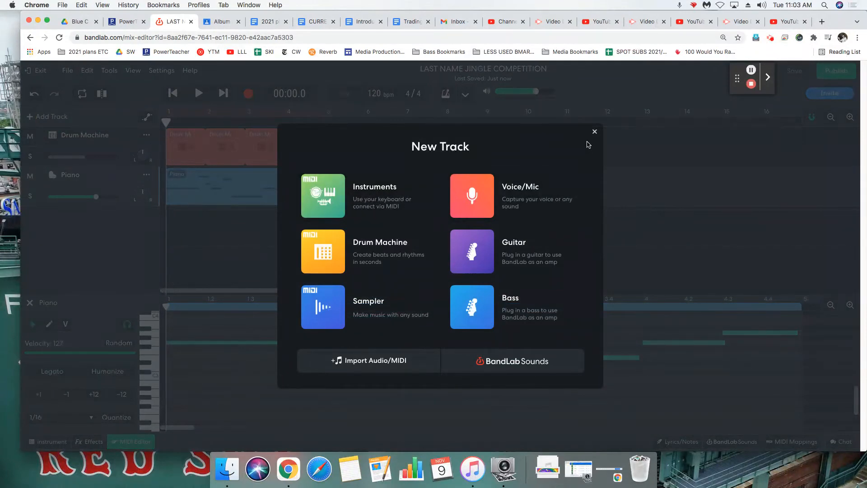
{"action": "key", "text": "Escape"}
{"action": "left_click_drag", "start_coordinate": [360, 192], "coordinate": [181, 153]}
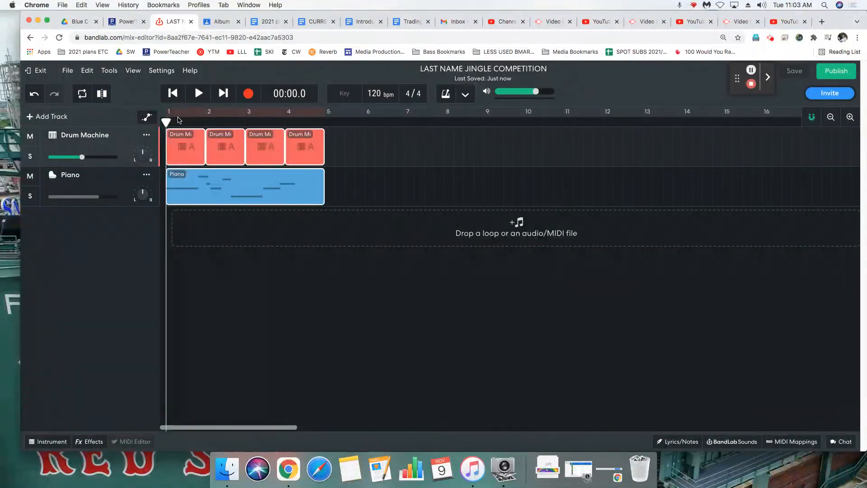
Try the Fanfare Organ from the piano keyboards as the Piano track's instrument and play the jingle
{"action": "left_click", "coordinate": [89, 175]}
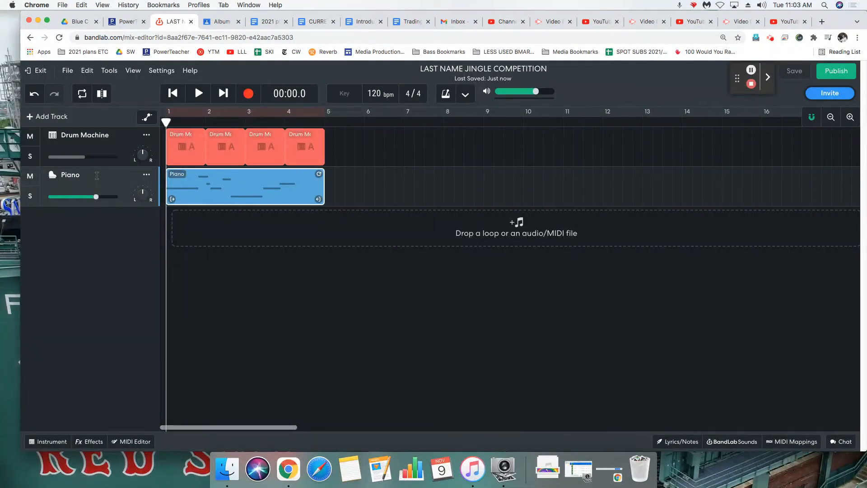
{"action": "left_click", "coordinate": [59, 445]}
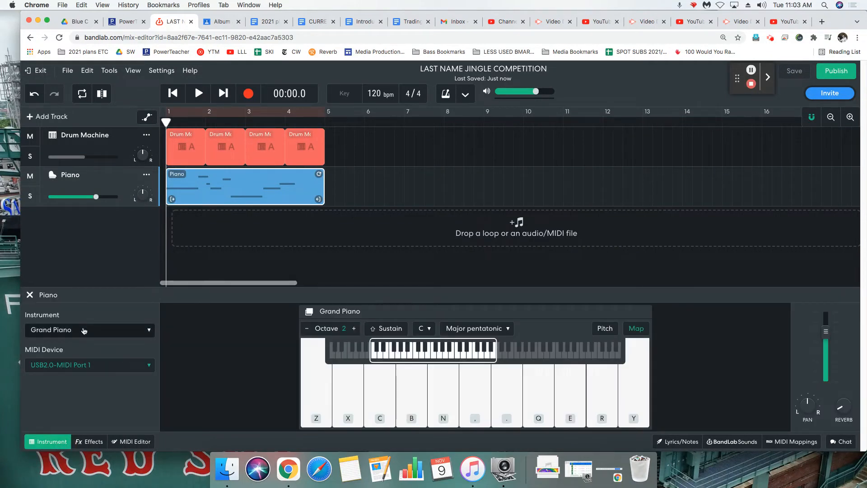
{"action": "left_click", "coordinate": [84, 330]}
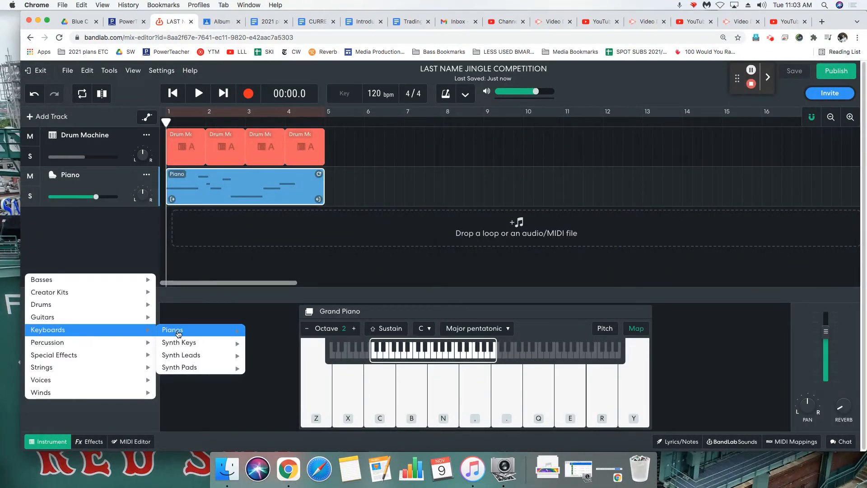
{"action": "mouse_move", "coordinate": [178, 334]}
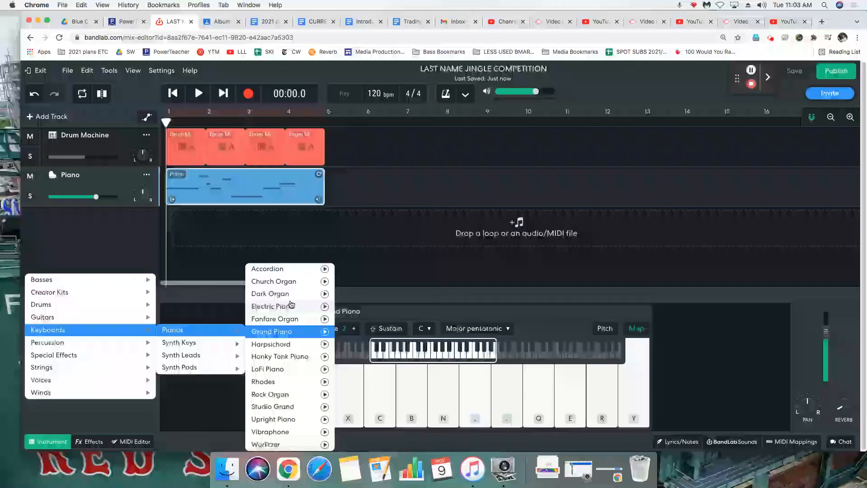
{"action": "left_click", "coordinate": [291, 319]}
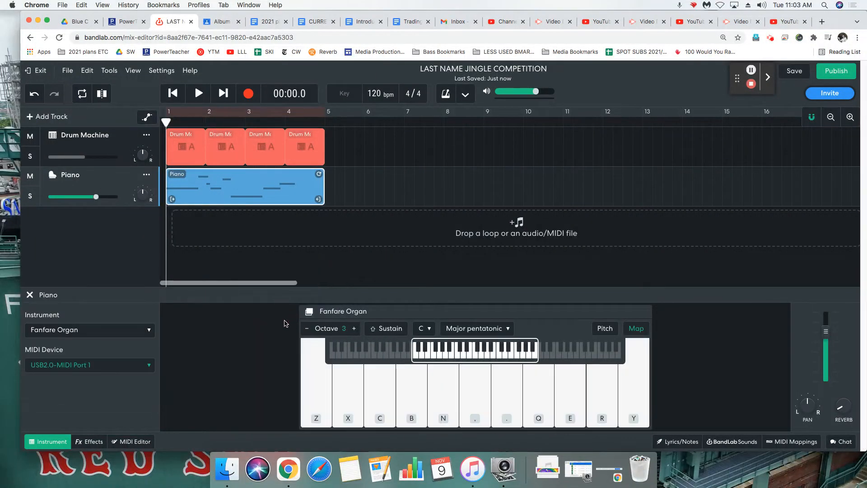
{"action": "left_click", "coordinate": [198, 94]}
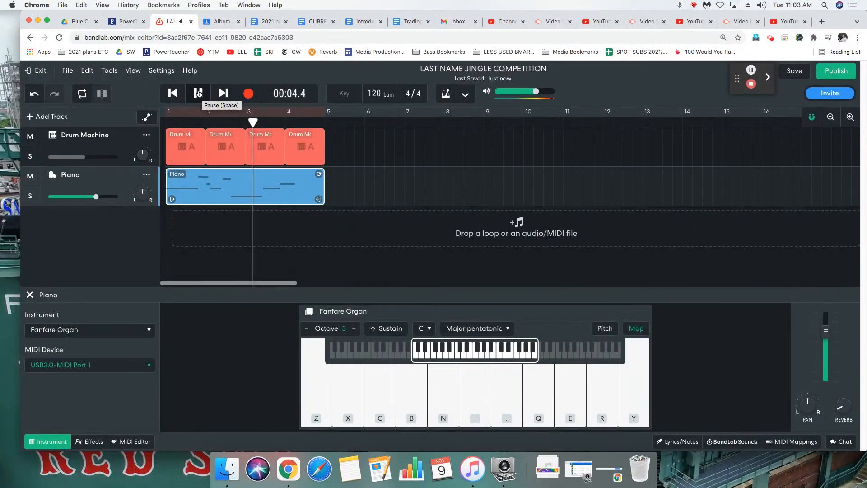
{"action": "left_click", "coordinate": [198, 92]}
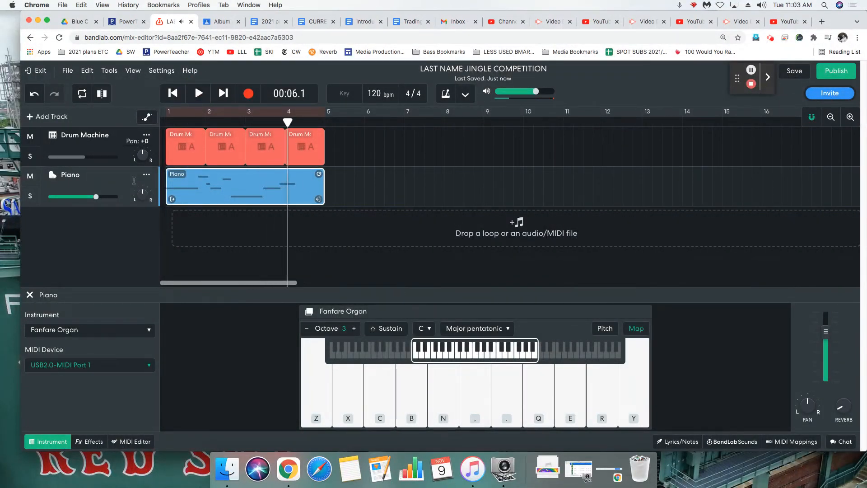
Try the Wurlitzer as the Piano track's instrument and play the jingle from the start
{"action": "left_click", "coordinate": [106, 324]}
{"action": "mouse_move", "coordinate": [105, 334]}
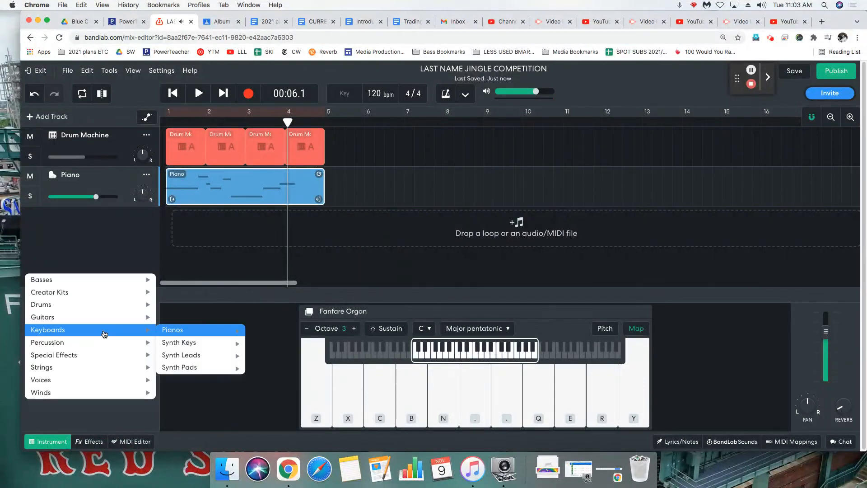
{"action": "mouse_move", "coordinate": [174, 328]}
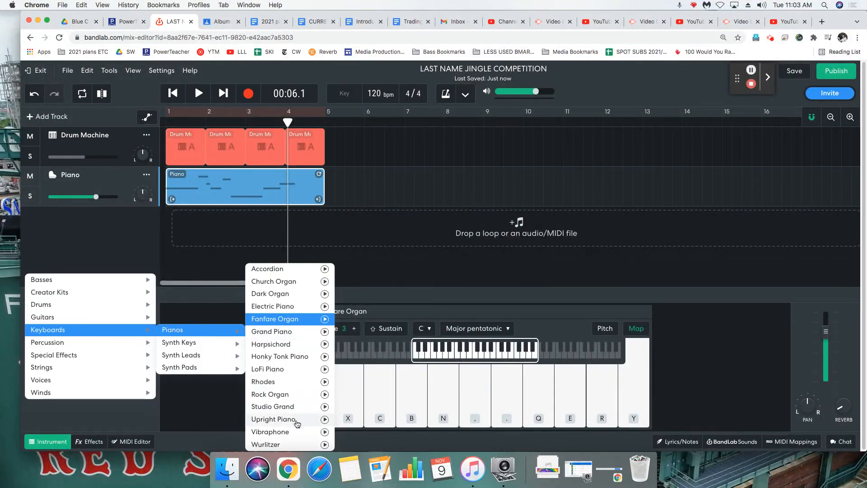
{"action": "left_click", "coordinate": [297, 446]}
{"action": "left_click", "coordinate": [173, 93]}
{"action": "left_click", "coordinate": [201, 93]}
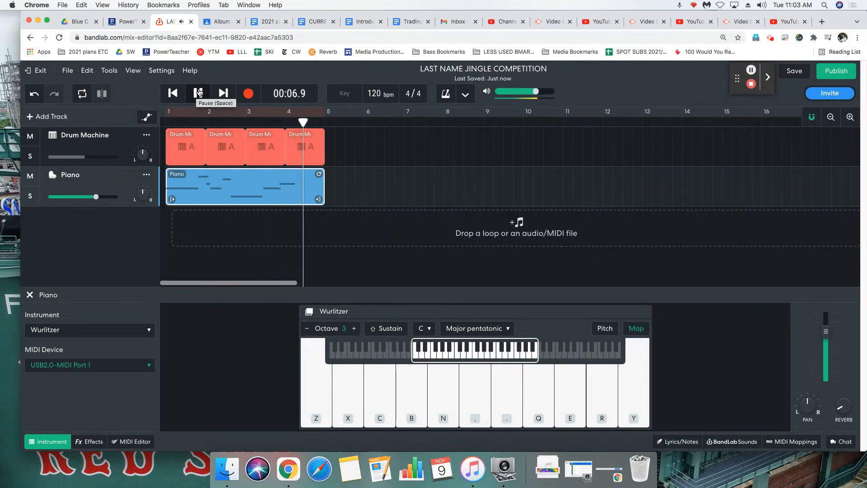
{"action": "key", "text": "space"}
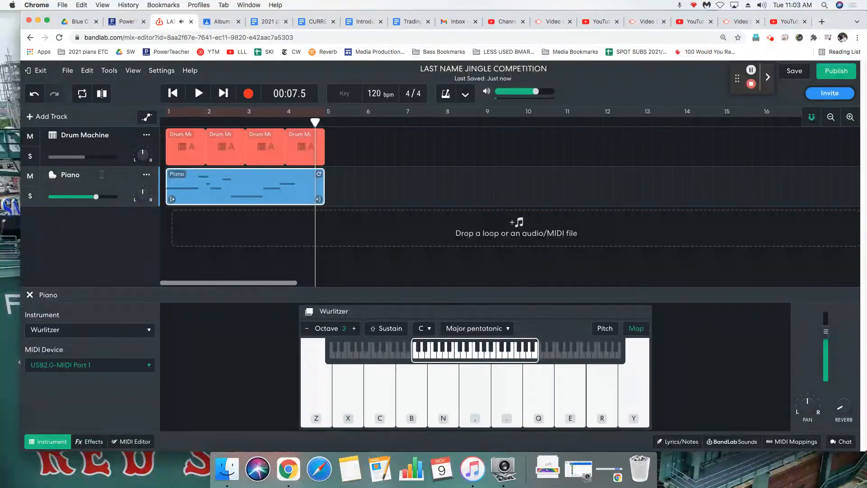
Try the String Orchestra sound on the Piano track, play the jingle from the start, and return to the beginning
{"action": "left_click", "coordinate": [77, 334]}
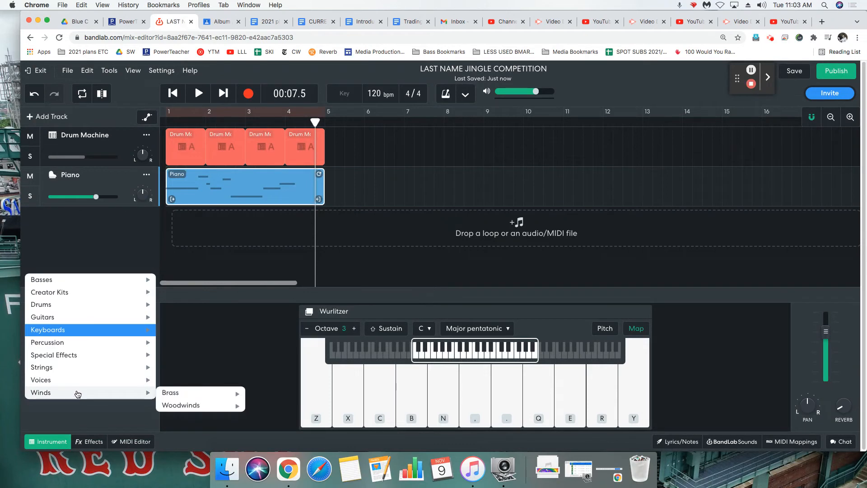
{"action": "mouse_move", "coordinate": [77, 367]}
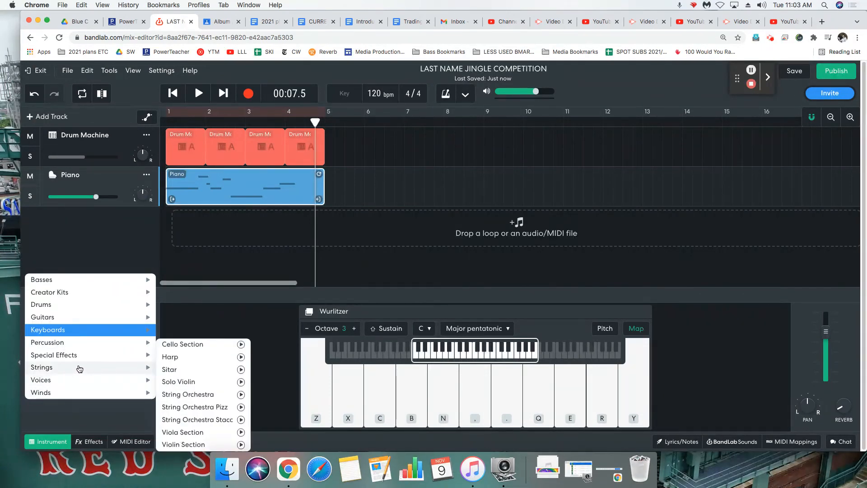
{"action": "left_click", "coordinate": [193, 397]}
{"action": "left_click", "coordinate": [172, 93]}
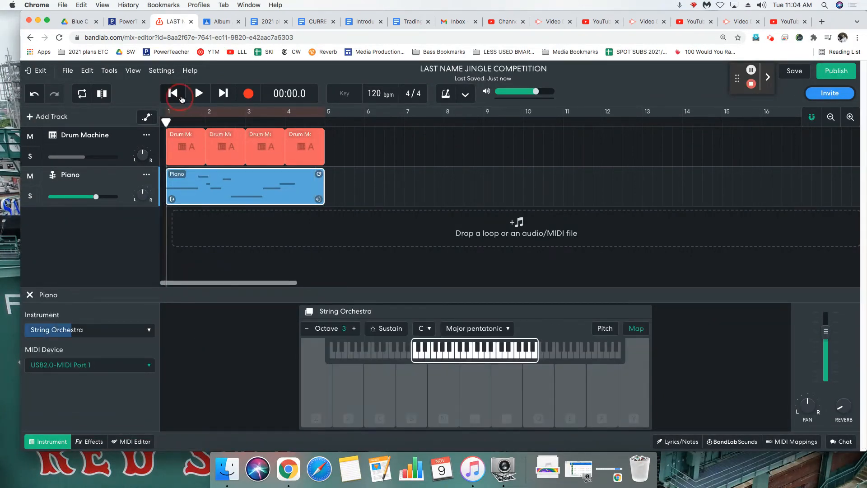
{"action": "left_click", "coordinate": [200, 95]}
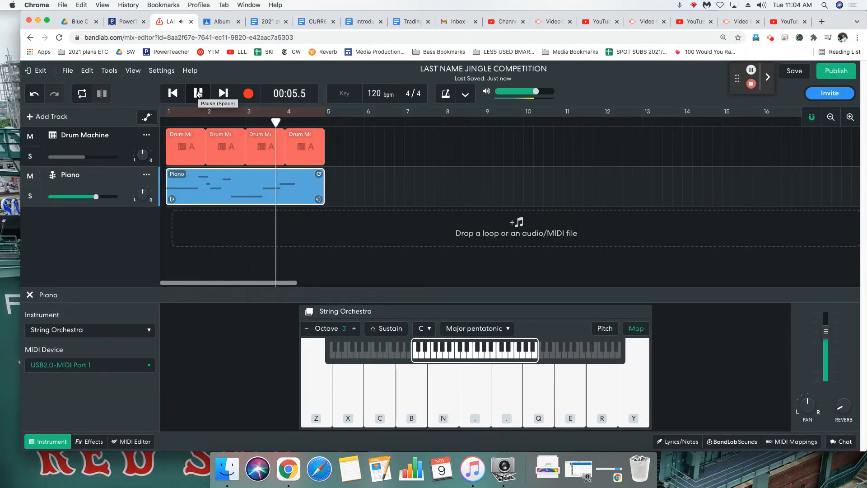
{"action": "left_click", "coordinate": [198, 94]}
{"action": "left_click", "coordinate": [168, 100]}
Try the Classic Metal Guitar from the electric guitars on the Piano track and play the jingle
{"action": "left_click", "coordinate": [89, 339]}
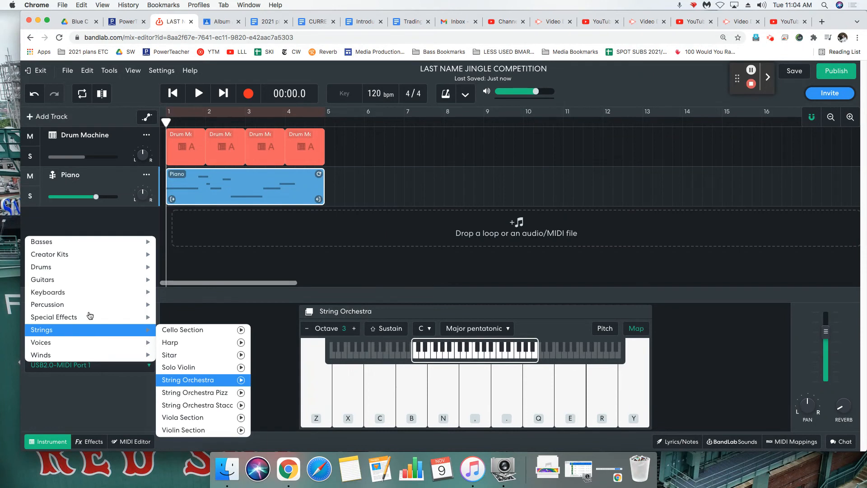
{"action": "mouse_move", "coordinate": [81, 283]}
{"action": "mouse_move", "coordinate": [178, 293]}
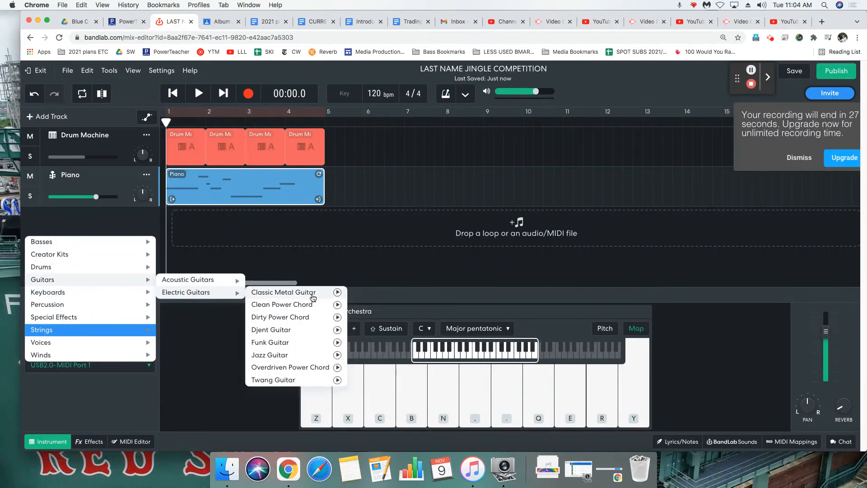
{"action": "left_click", "coordinate": [312, 293]}
{"action": "left_click", "coordinate": [175, 96]}
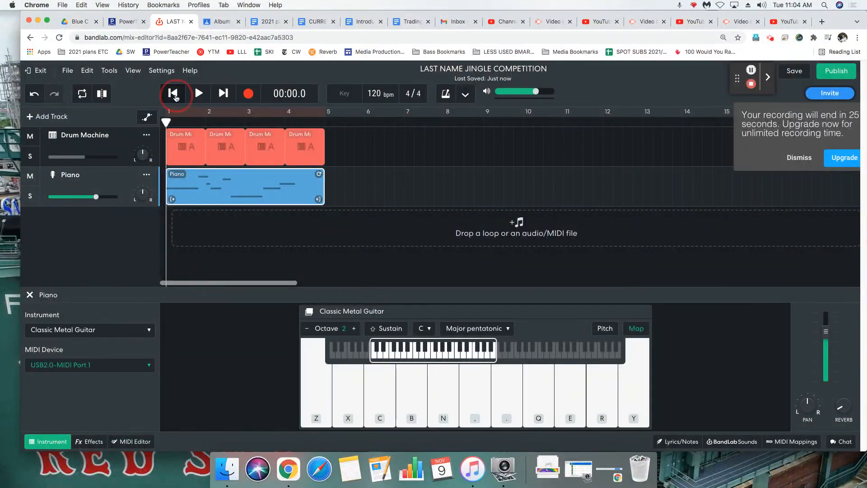
{"action": "left_click", "coordinate": [199, 94]}
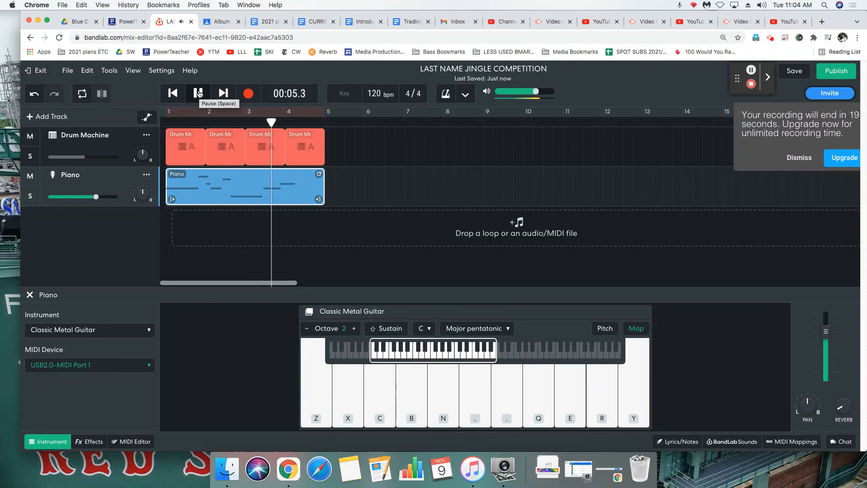
{"action": "left_click", "coordinate": [199, 94]}
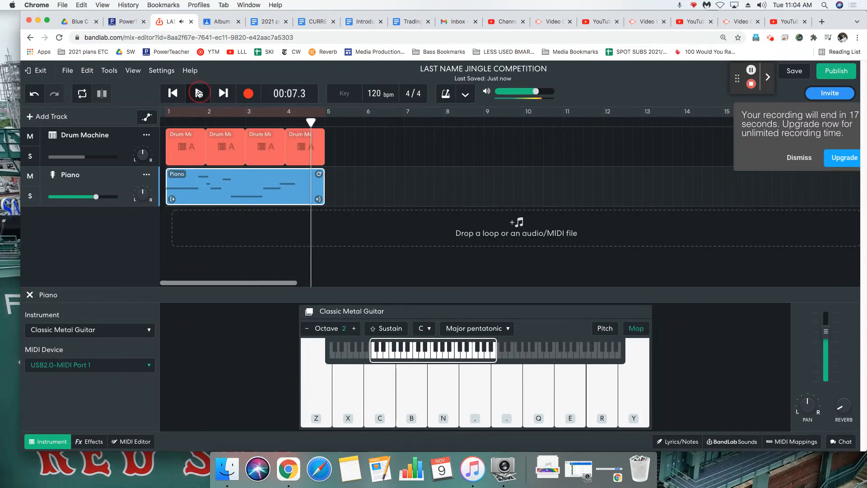
Switch the Piano track's instrument to the Dirty Power Chord electric guitar and play the jingle from the start
{"action": "left_click", "coordinate": [108, 334]}
{"action": "mouse_move", "coordinate": [108, 331]}
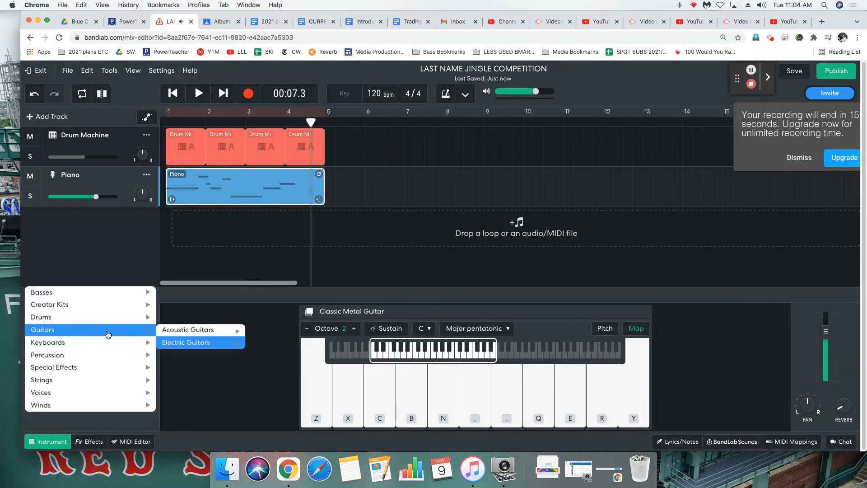
{"action": "mouse_move", "coordinate": [194, 343]}
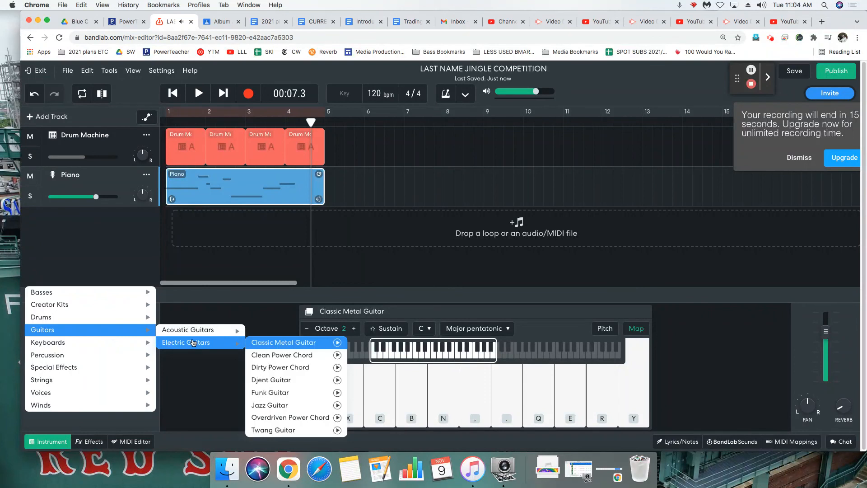
{"action": "left_click", "coordinate": [285, 368]}
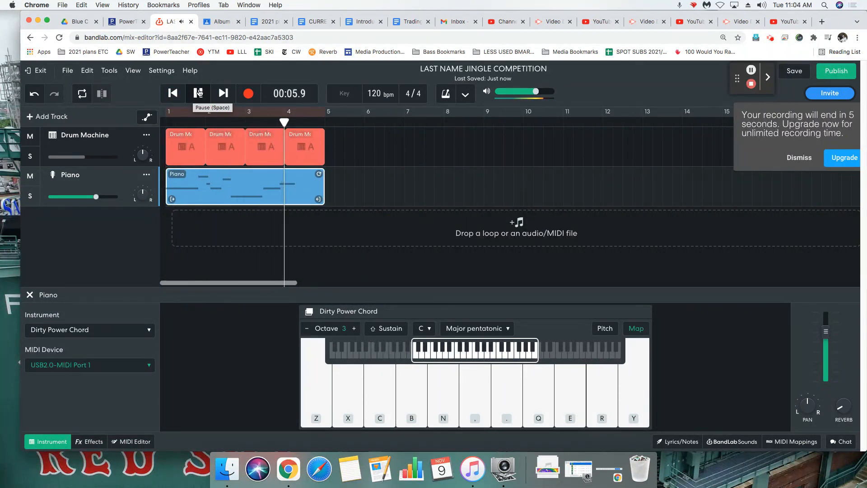
{"action": "left_click", "coordinate": [199, 92]}
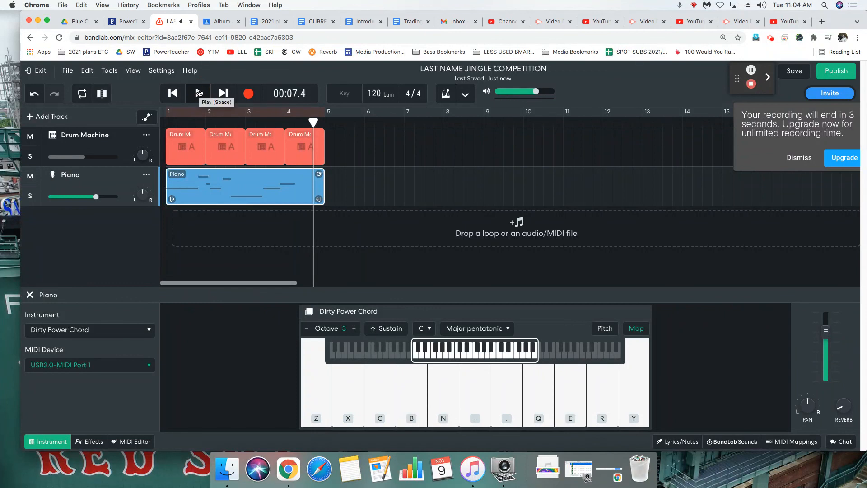